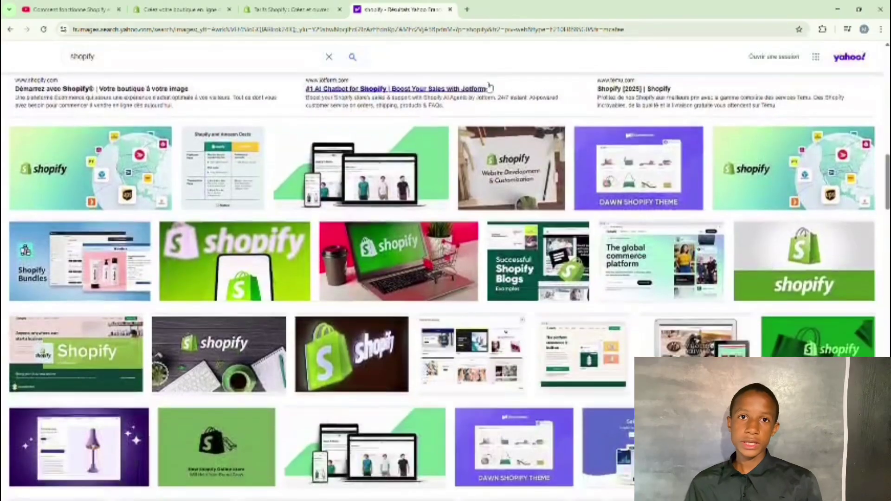
scroll(488, 87, down, 4)
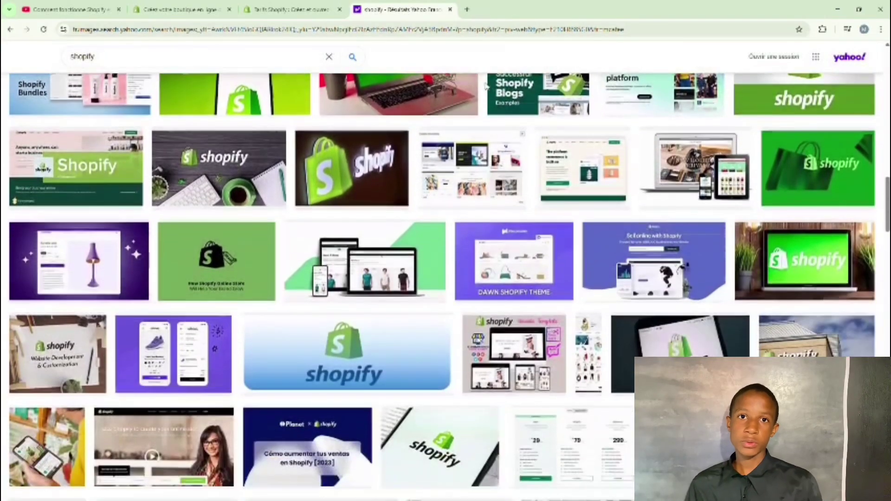
scroll(489, 87, down, 1)
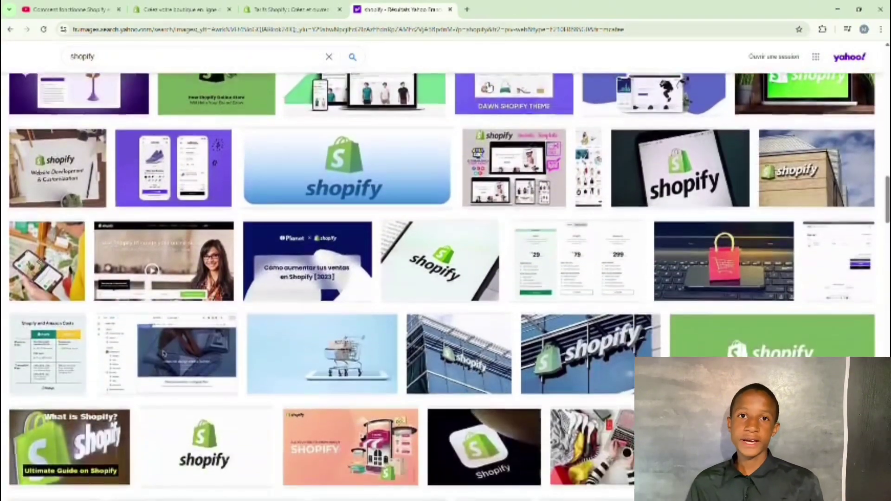
Review the plans on the Shopify pricing page and start the free trial of the Basique plan.
key(ctrl+shift+Tab)
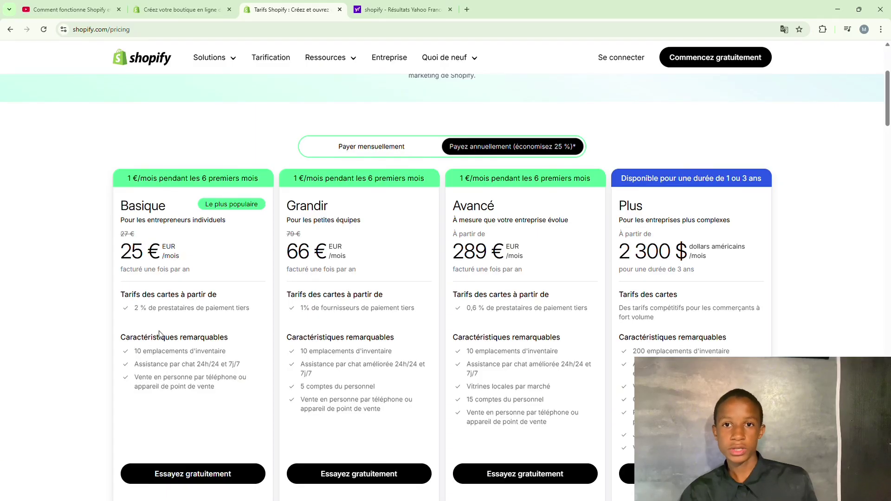
scroll(153, 324, down, 2)
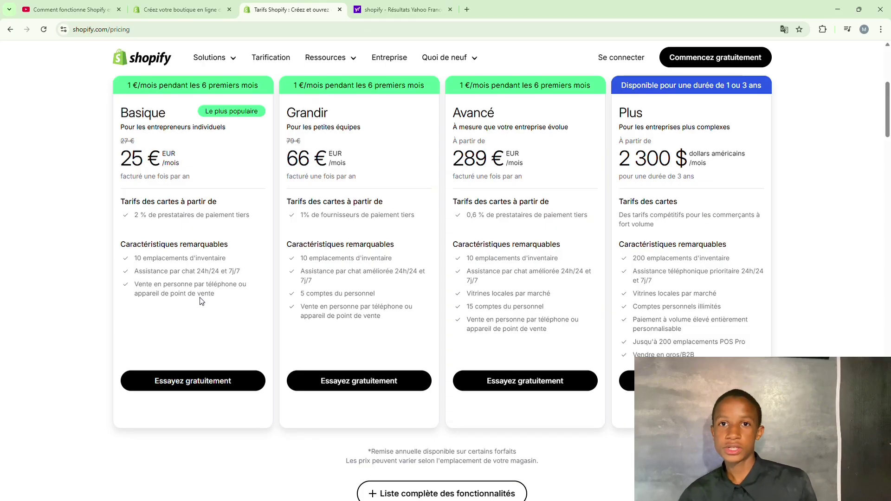
key(alt)
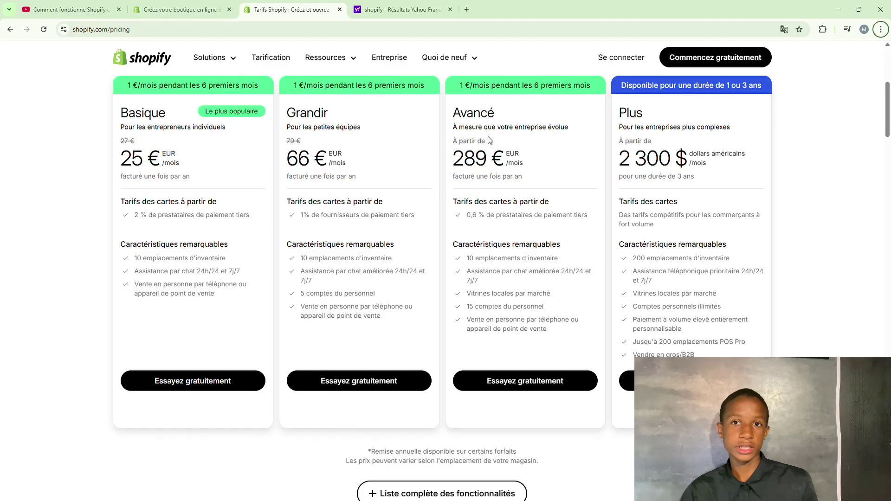
scroll(566, 256, down, 1)
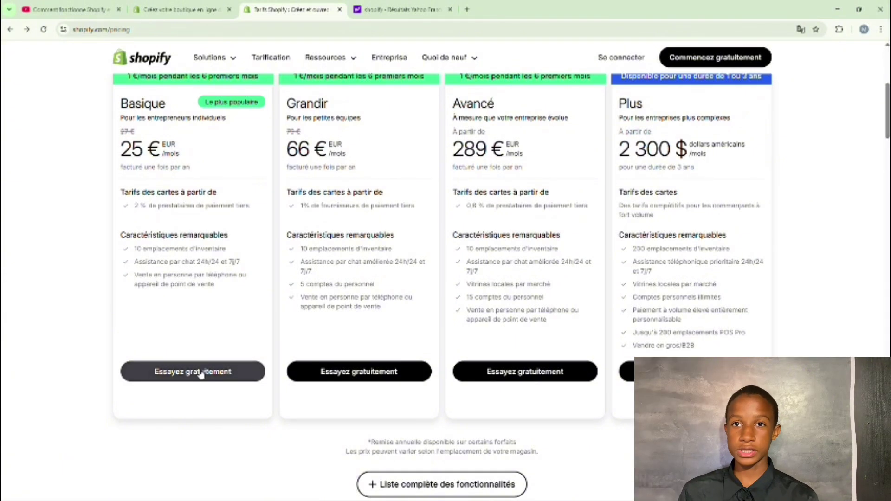
click(184, 373)
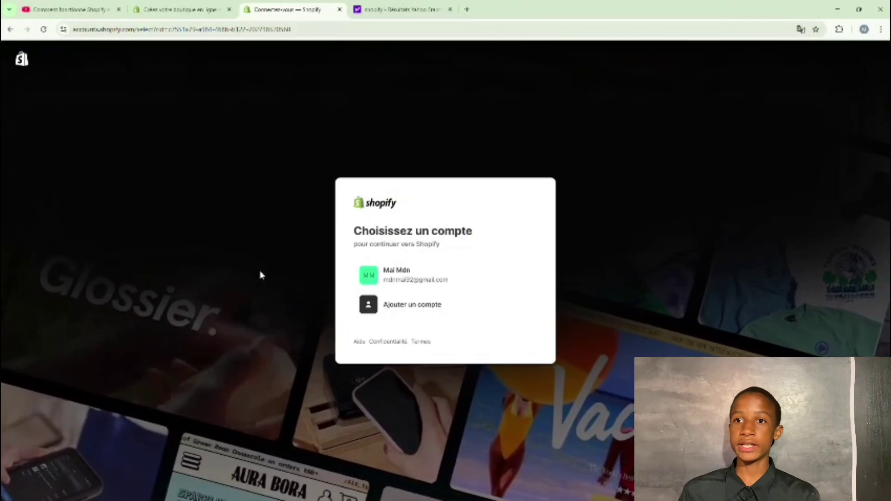
Add another account at sign-in and create a new Shopify account with the second listed Google account.
click(417, 314)
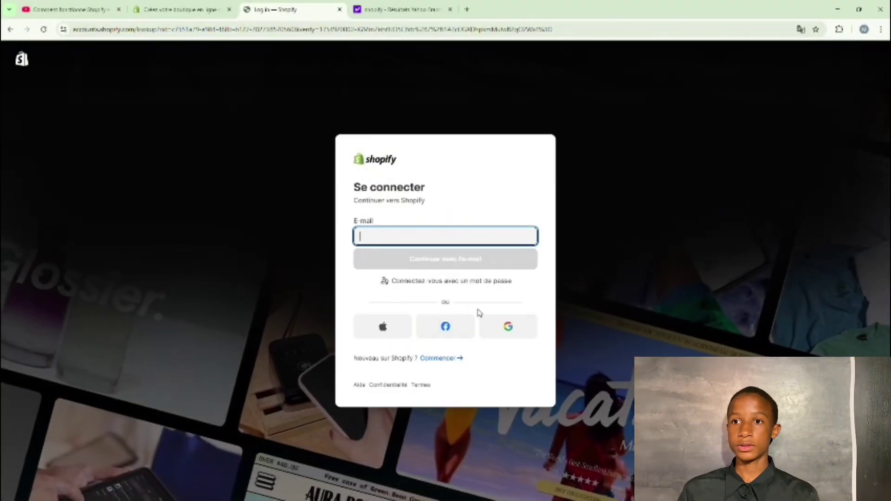
click(500, 331)
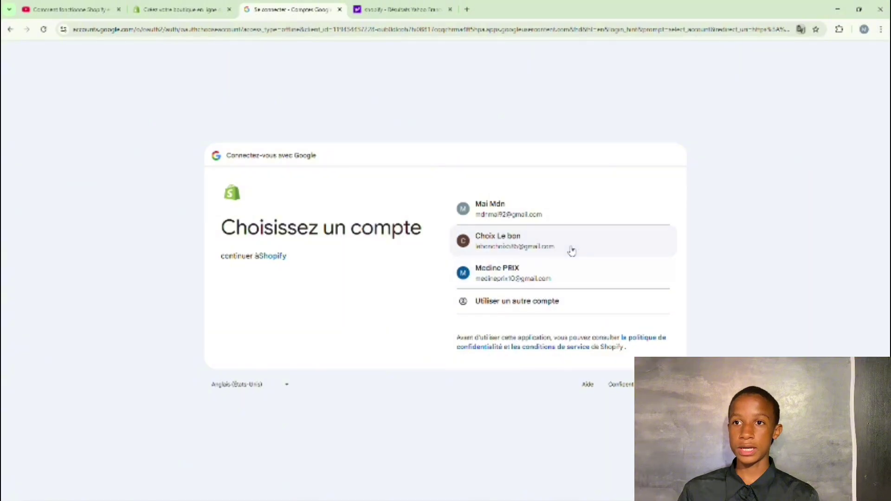
click(568, 251)
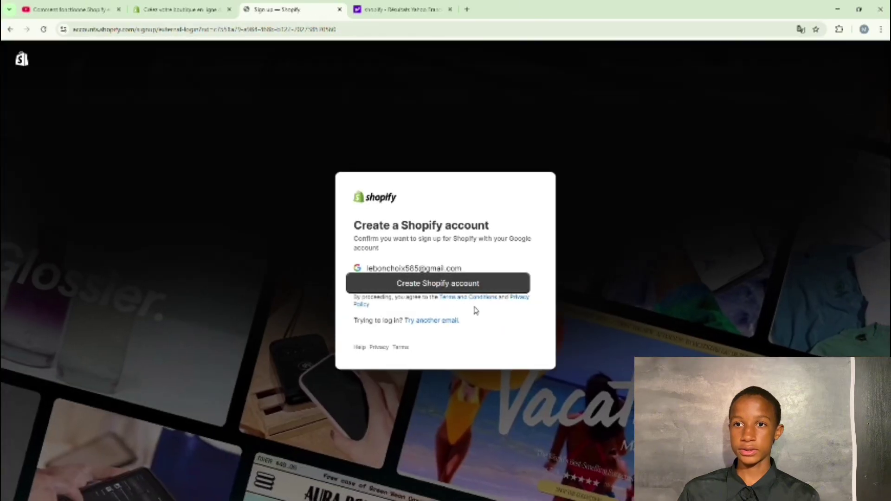
click(460, 289)
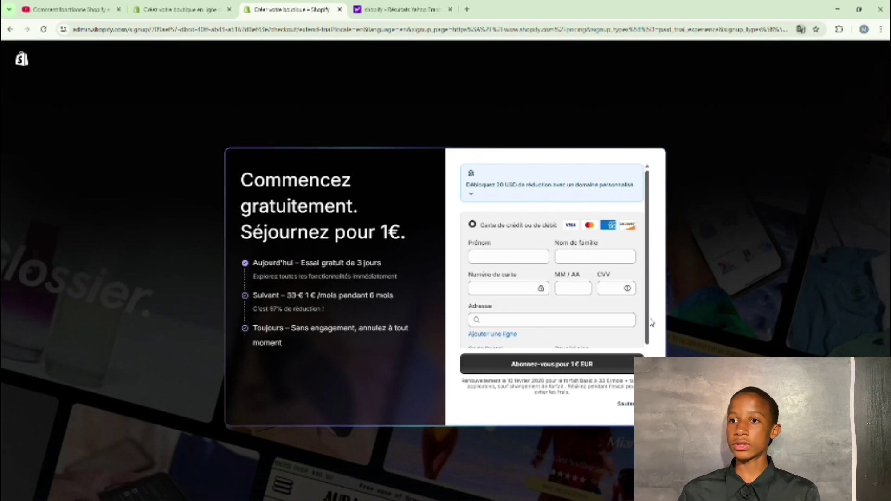
Skip the card payment offer and choose Une boutique en ligne as the place to sell.
click(623, 403)
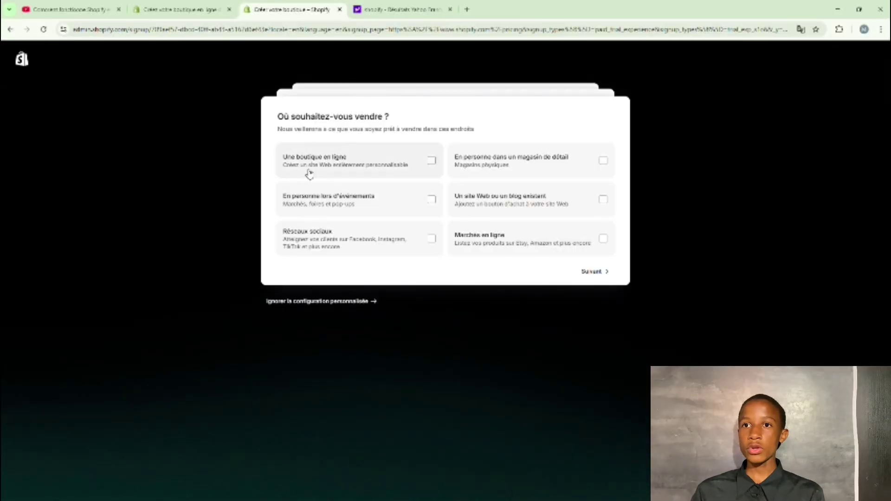
click(432, 167)
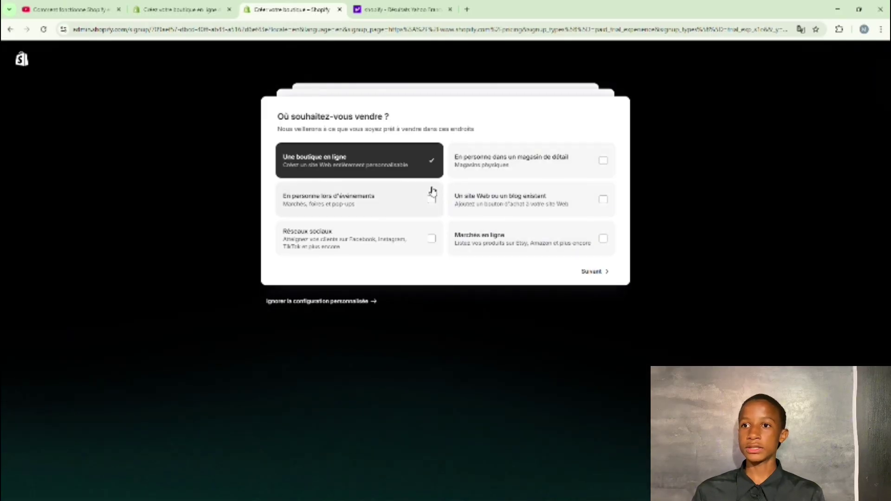
click(595, 272)
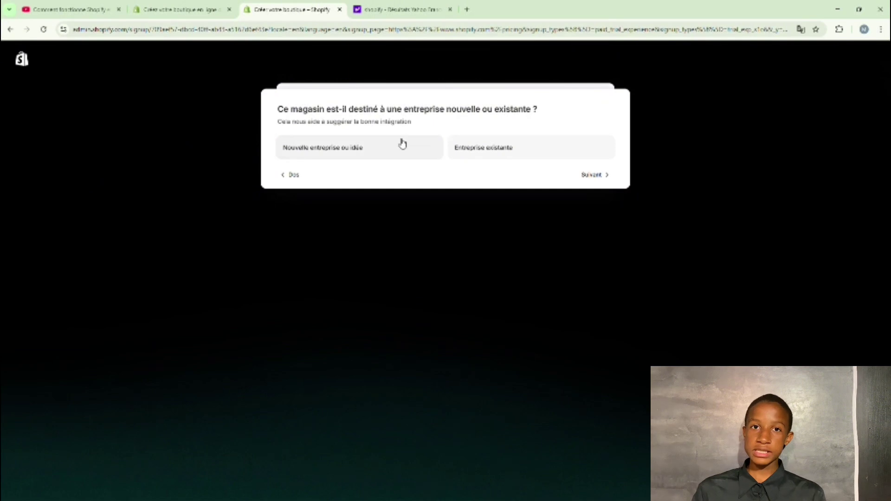
Declare the store as Nouvelle entreprise ou idée selling only Produits en dropshipping and complete the setup questions.
click(380, 150)
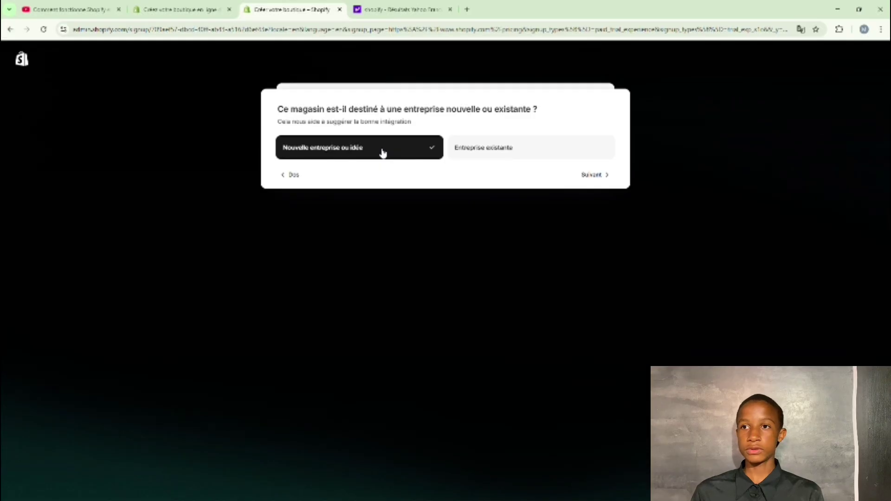
click(590, 175)
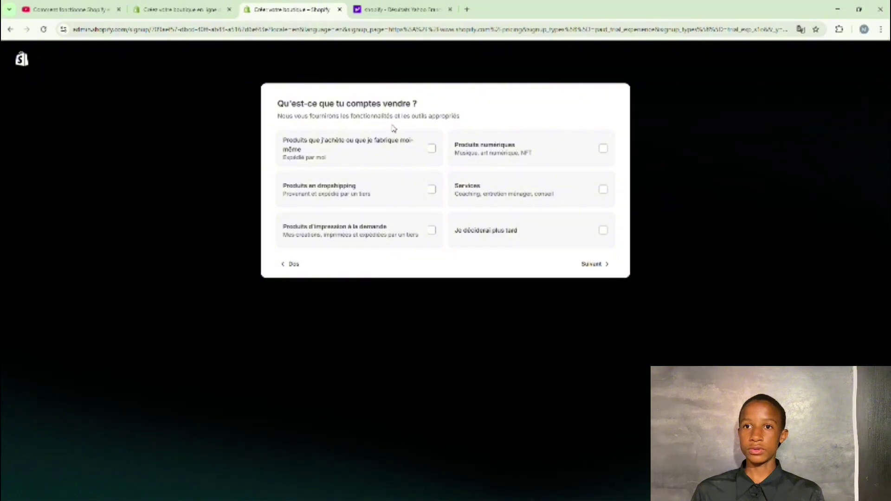
click(433, 190)
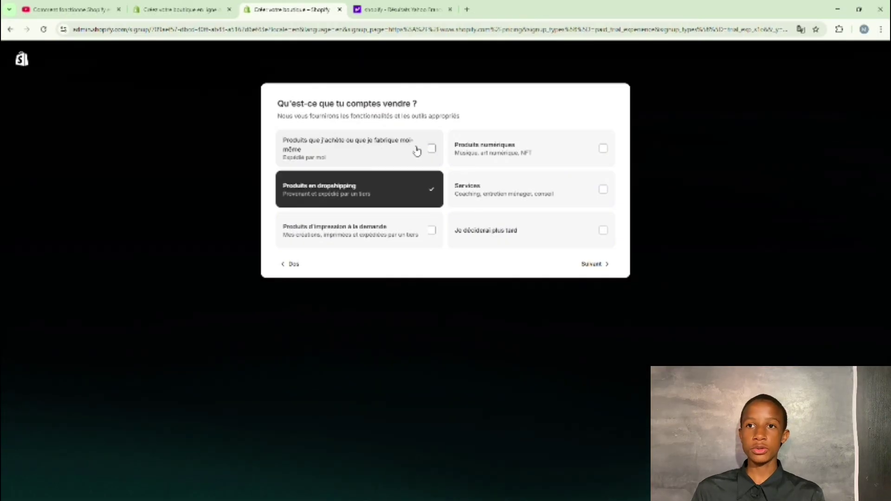
click(429, 150)
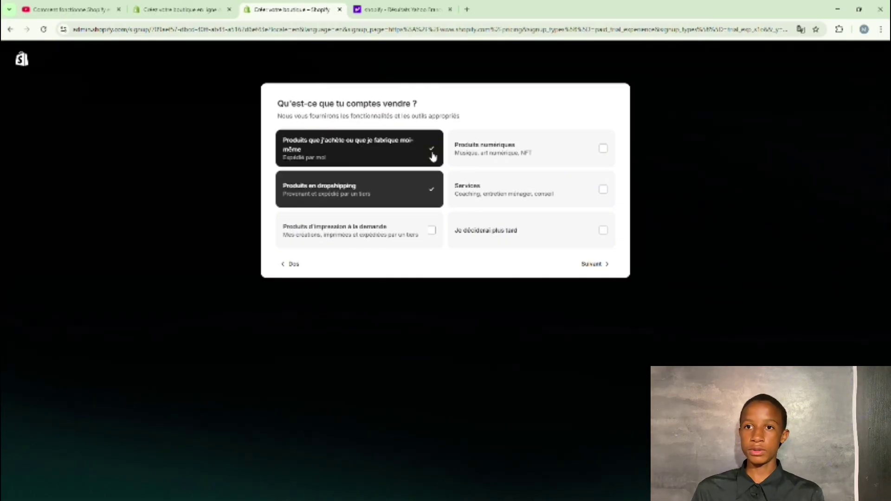
click(415, 161)
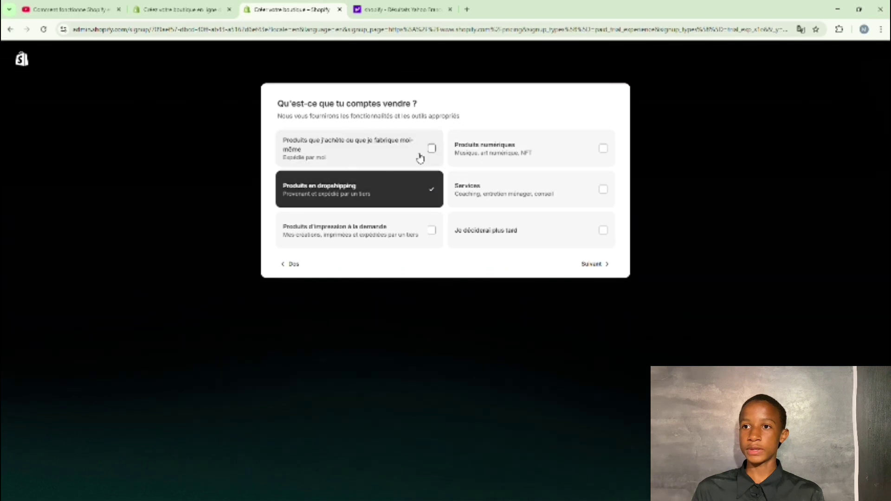
click(587, 269)
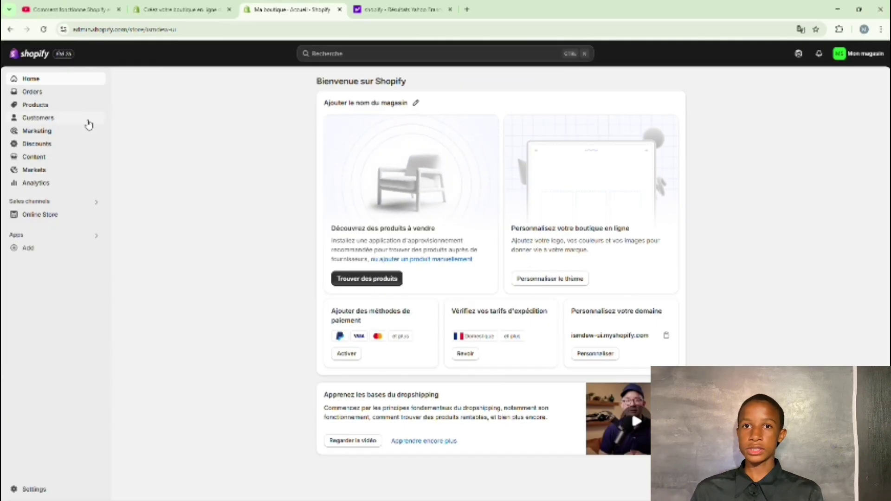
Examine the store admin's Orders, Products, Customers, Marketing, Discounts and Content sections one after another.
click(62, 92)
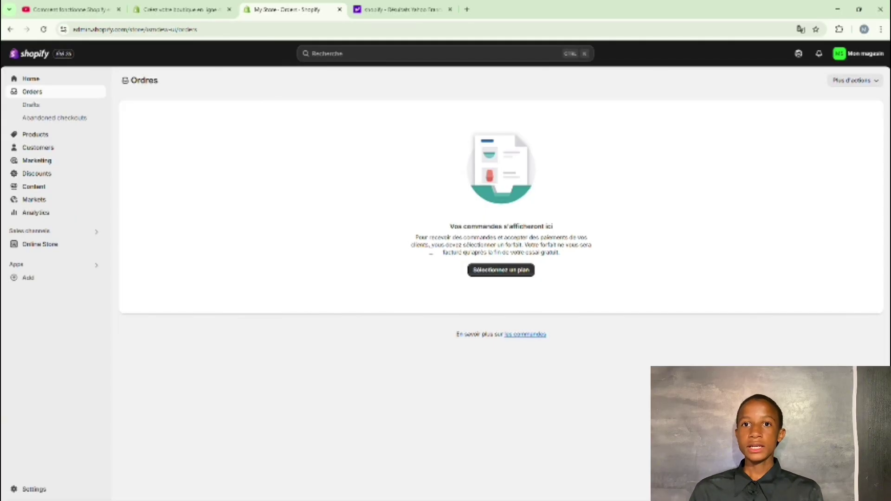
click(68, 137)
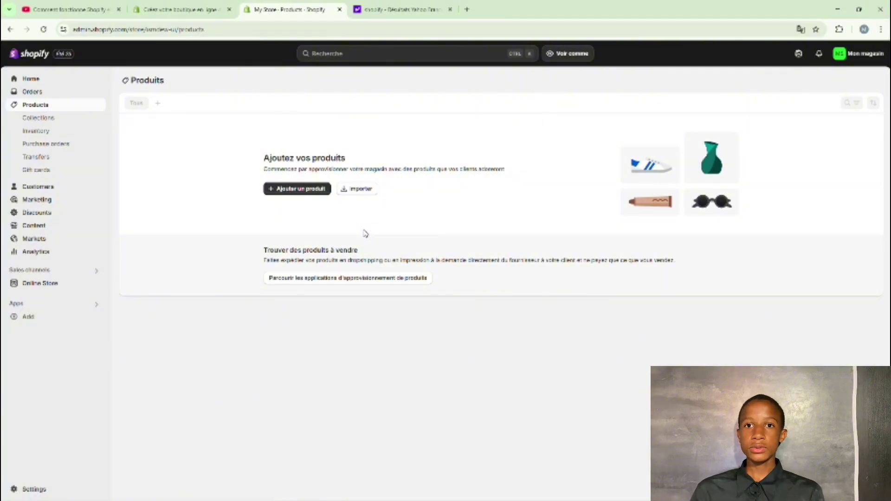
click(75, 190)
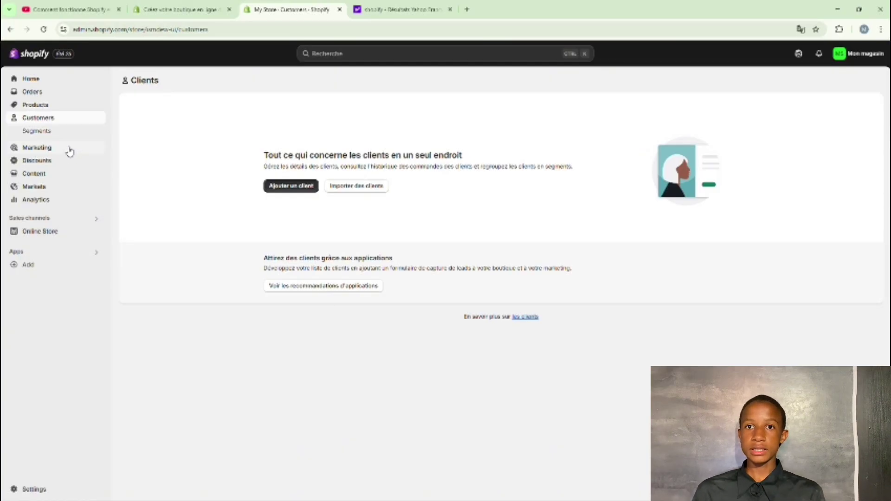
click(54, 147)
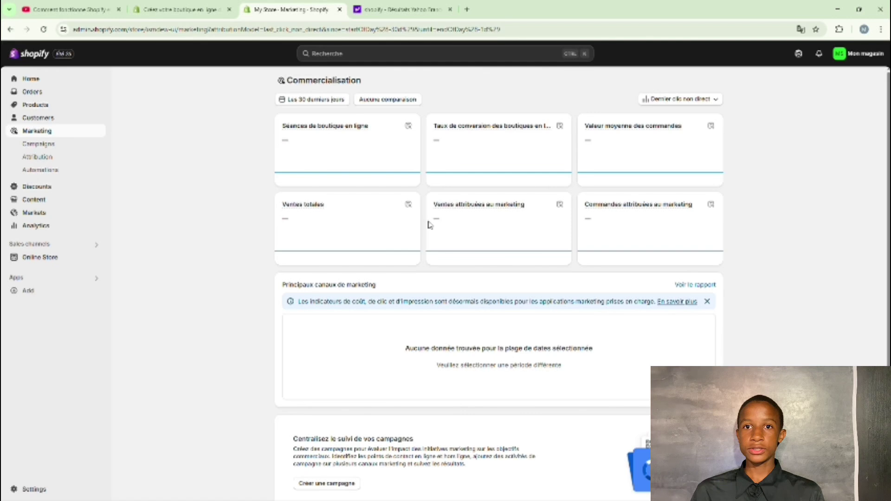
click(60, 191)
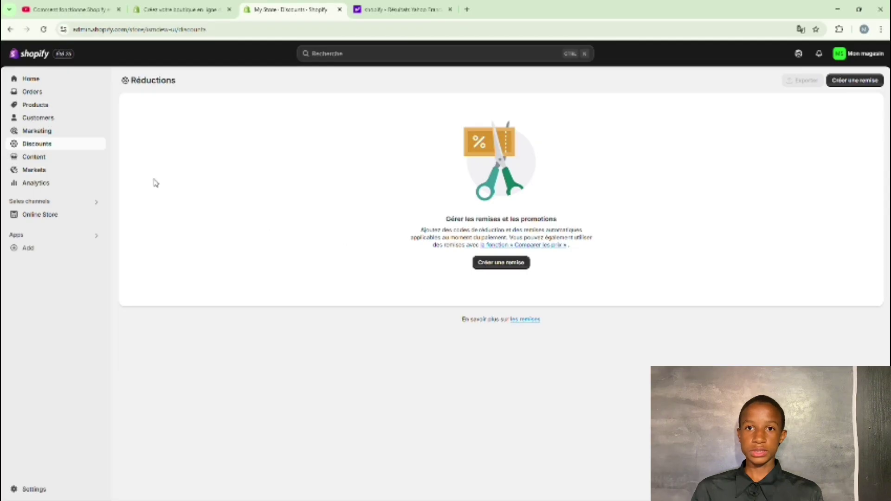
click(42, 158)
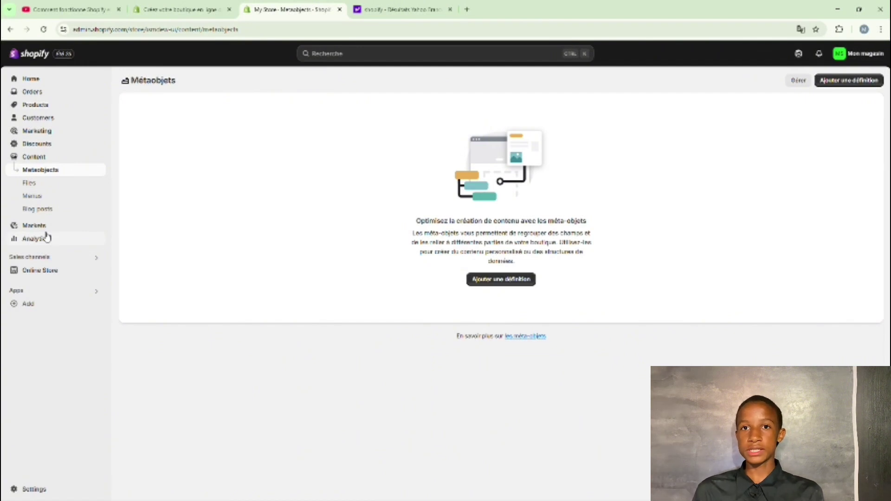
Look through the online store's current and popular free themes, and open the Shopify Theme Store.
click(71, 271)
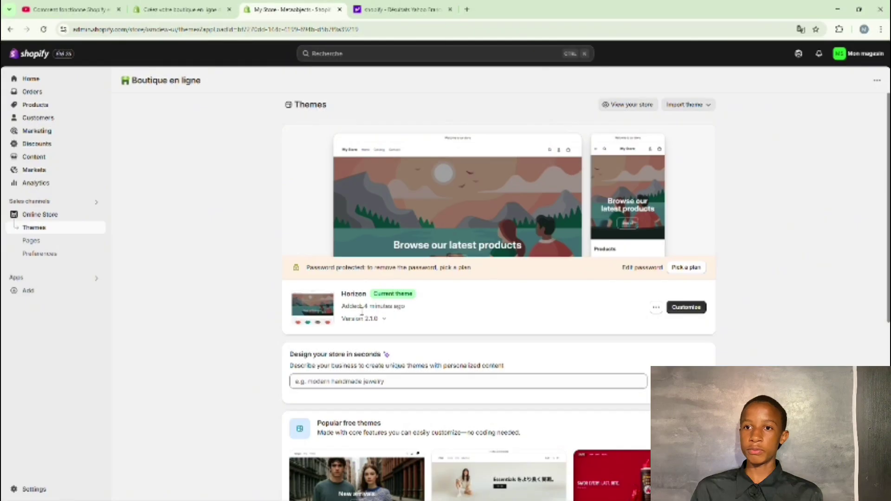
scroll(388, 325, down, 3)
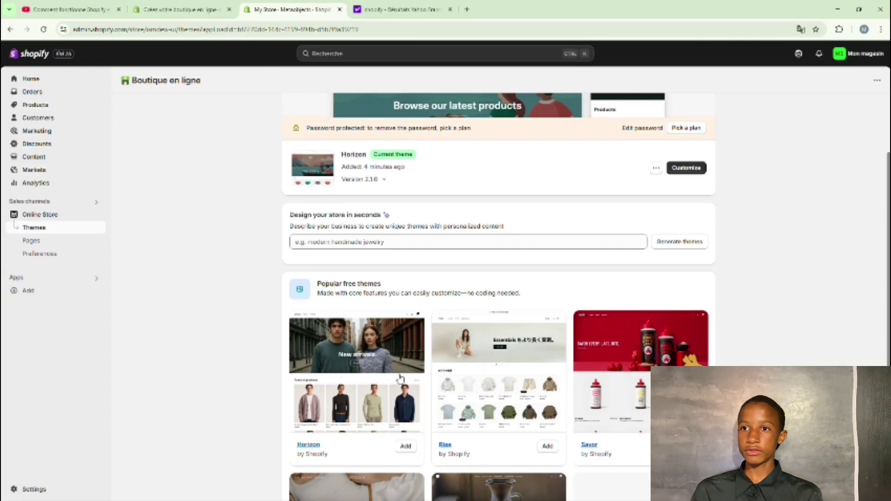
scroll(533, 337, down, 2)
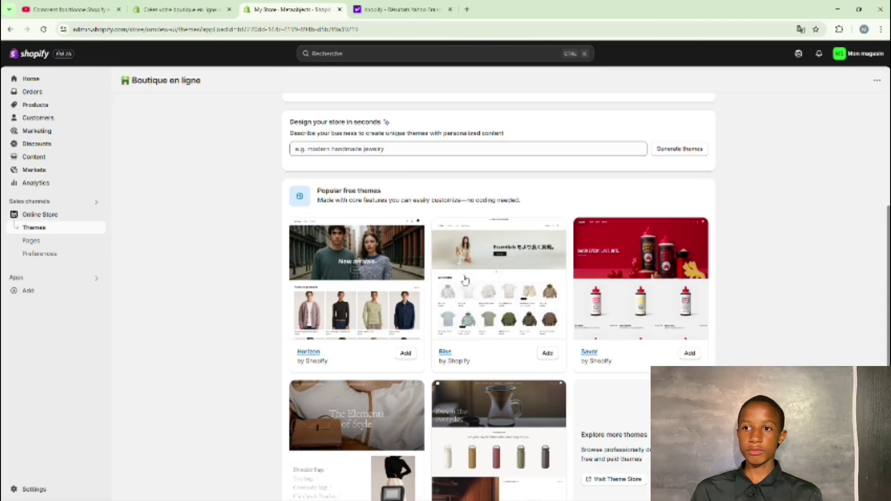
scroll(514, 221, down, 1)
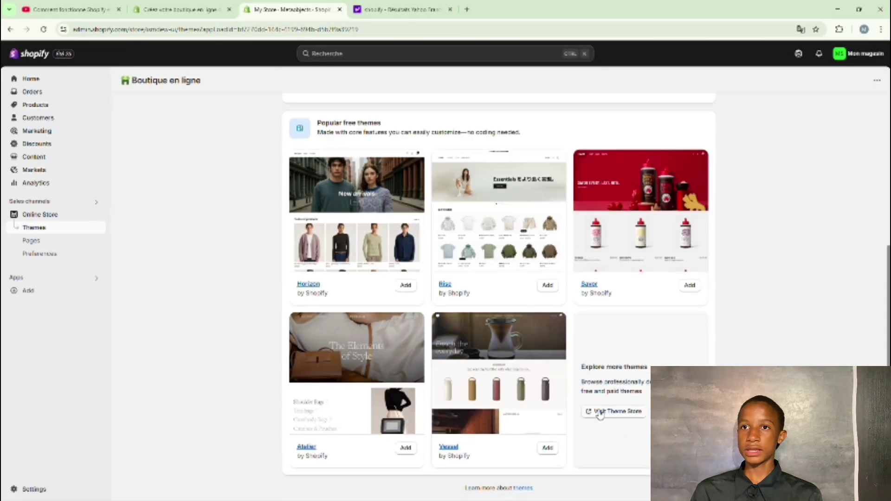
click(600, 412)
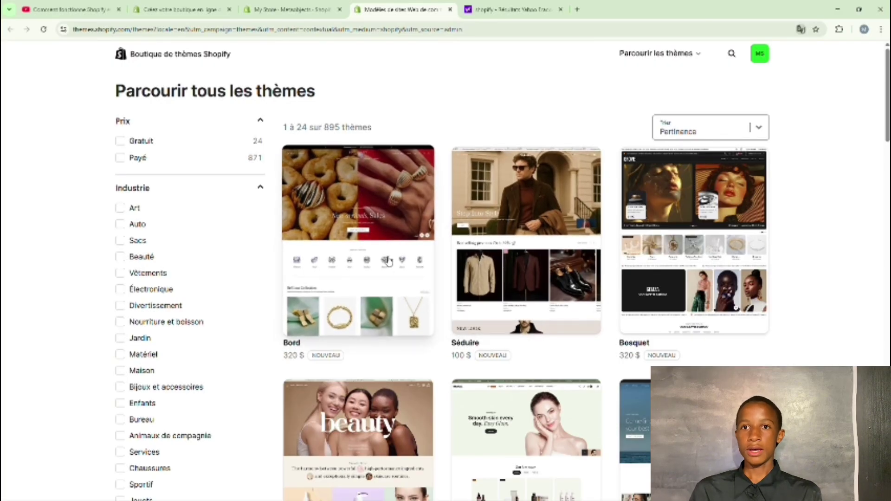
Filter the Theme Store by the price Gratuit and browse the free themes.
click(132, 145)
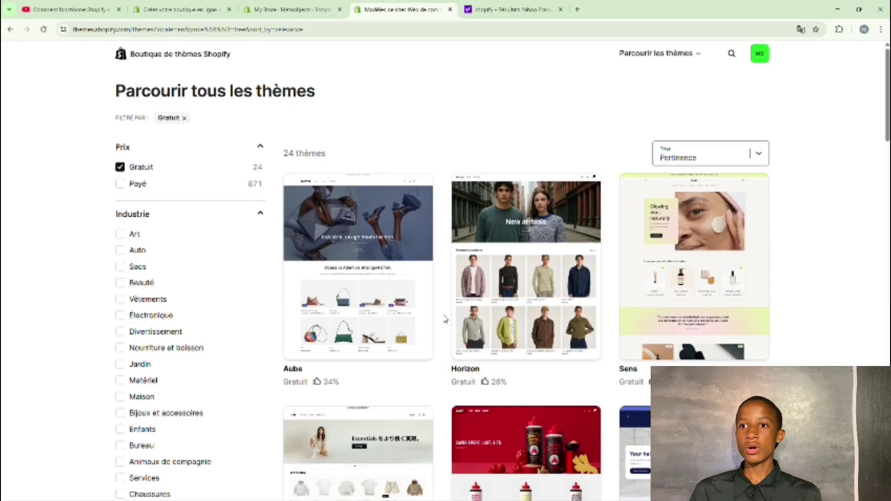
scroll(444, 319, down, 3)
scroll(445, 316, up, 3)
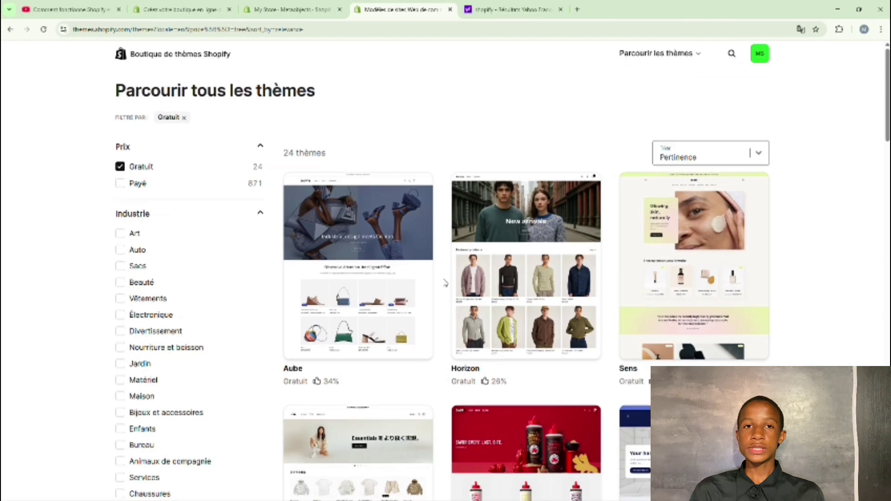
scroll(452, 283, down, 4)
scroll(445, 282, down, 6)
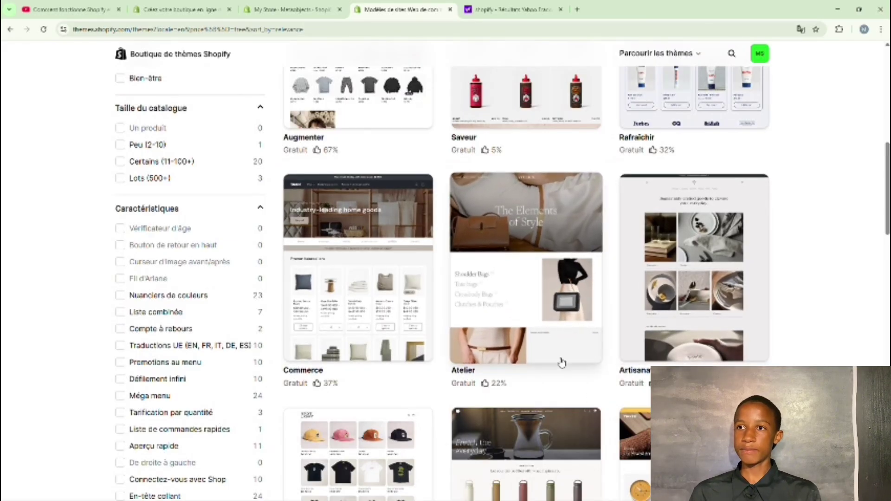
scroll(551, 353, down, 1)
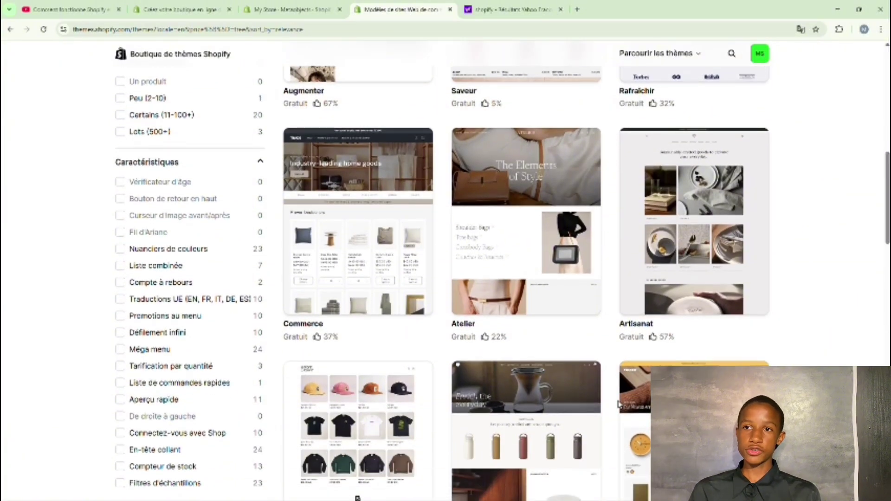
Open the free Horizon theme's page and examine its desktop preview, presentation and feature descriptions.
scroll(518, 220, up, 15)
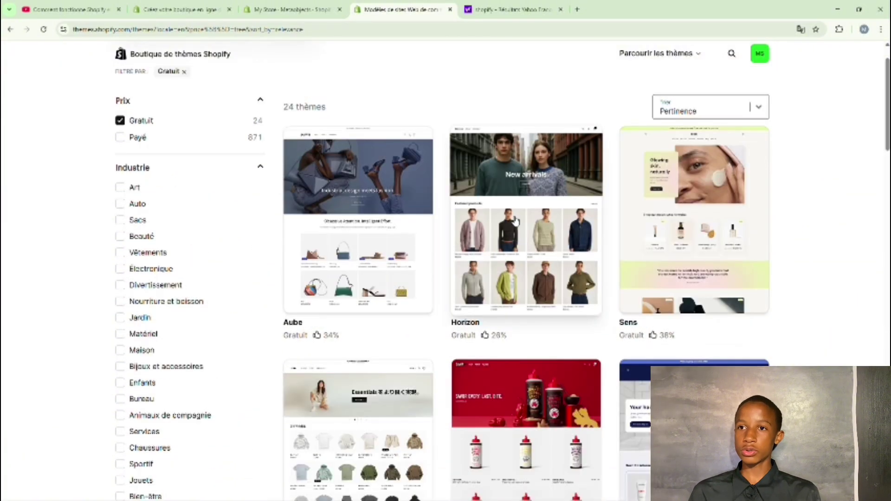
click(498, 186)
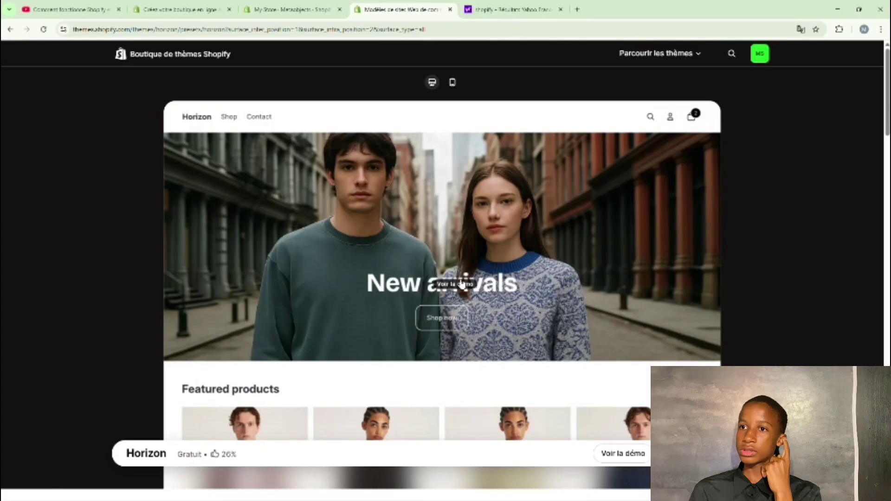
scroll(461, 284, down, 1)
scroll(461, 284, down, 6)
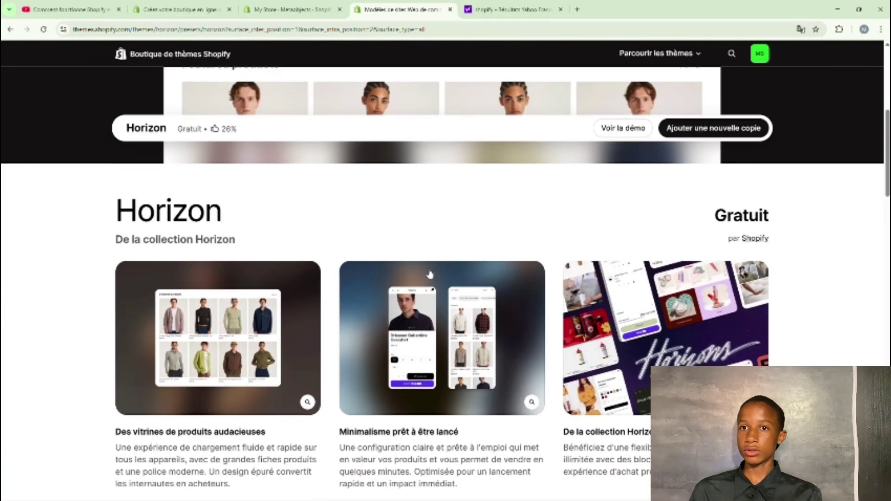
scroll(533, 288, down, 6)
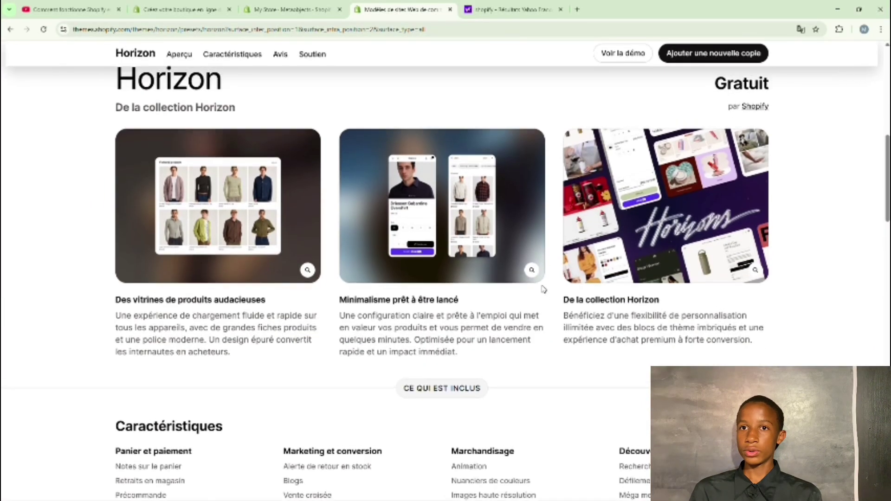
scroll(493, 301, up, 10)
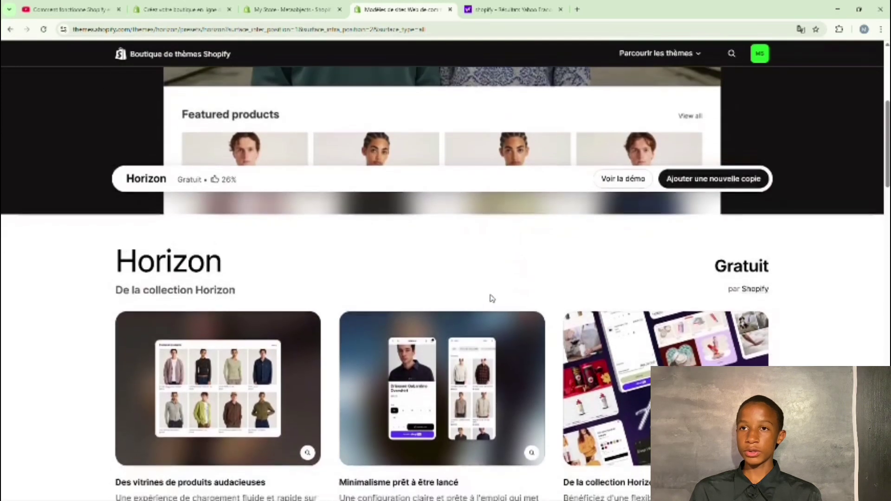
scroll(491, 297, up, 4)
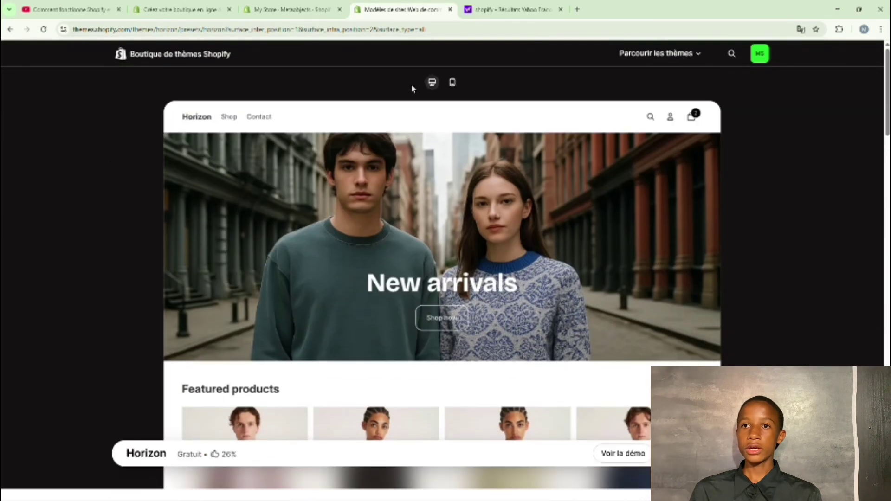
Preview the Horizon theme in its mobile layout and look over the featured products.
click(452, 83)
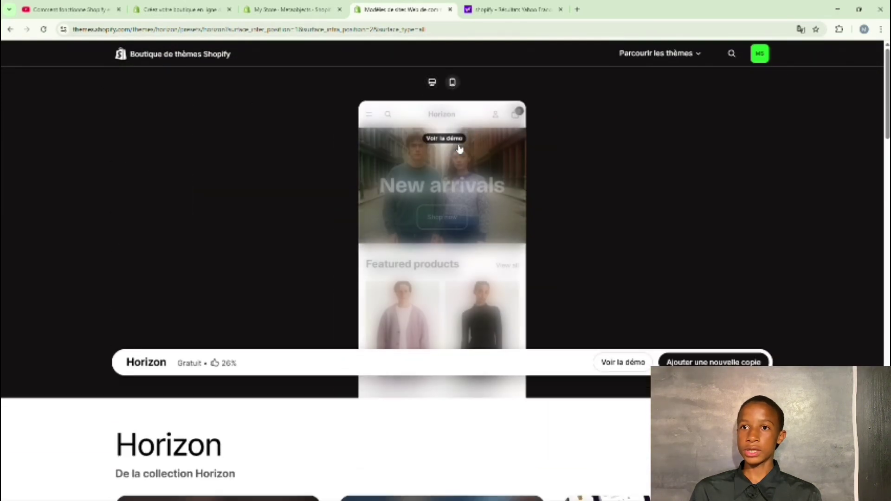
scroll(464, 232, down, 2)
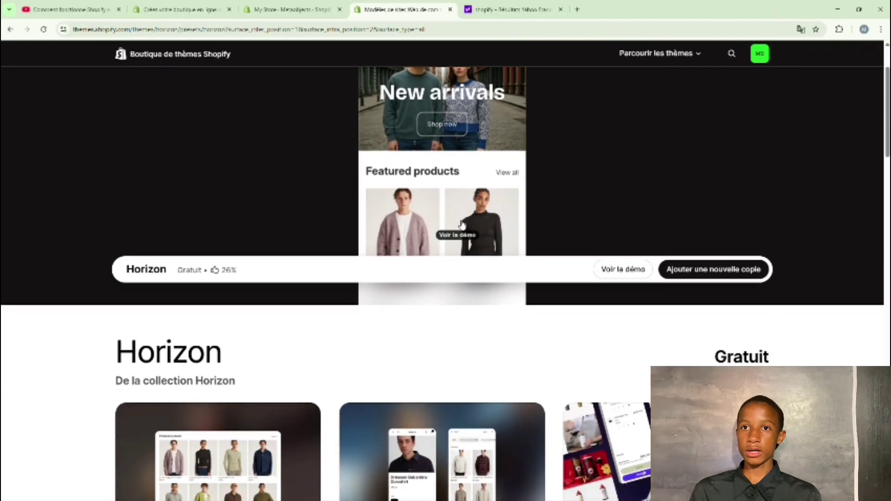
scroll(459, 224, down, 2)
scroll(460, 225, up, 4)
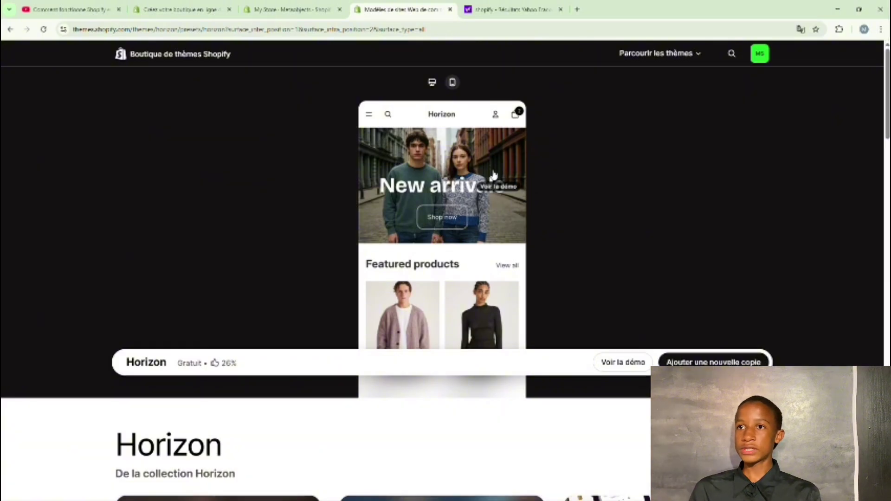
Open the Horizon theme's demo and add a new copy of the theme to the store's theme library.
click(452, 188)
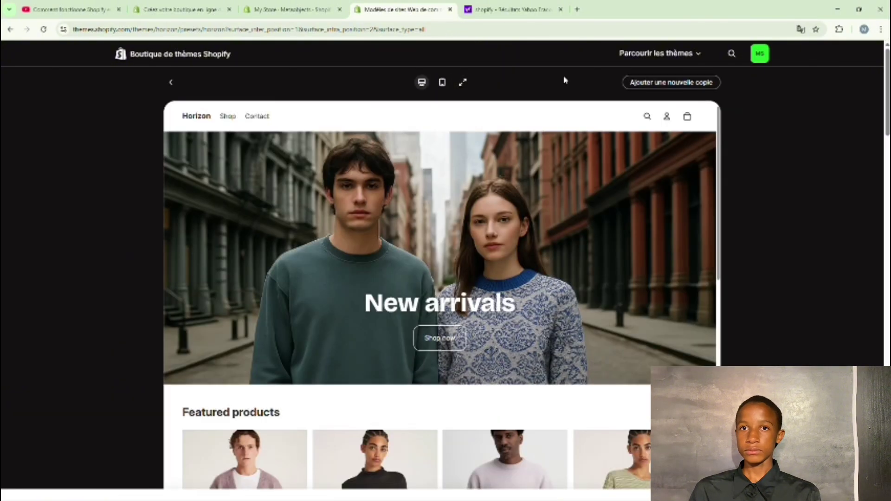
click(646, 88)
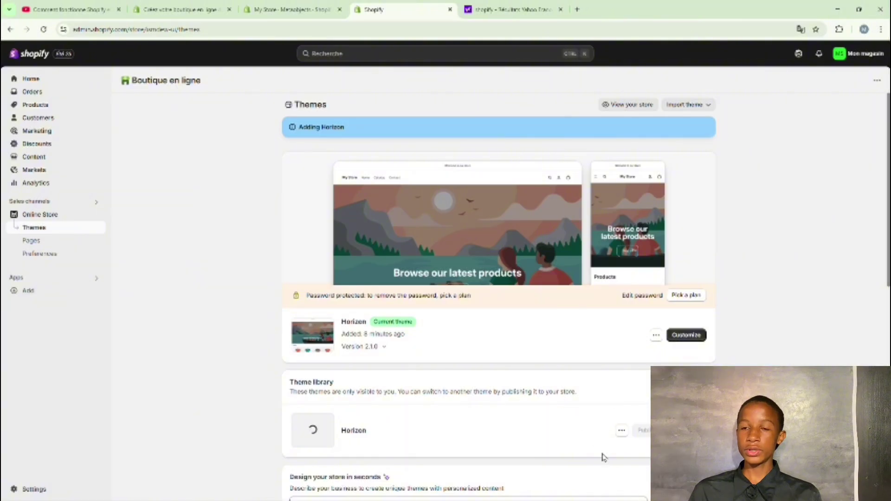
scroll(597, 418, down, 2)
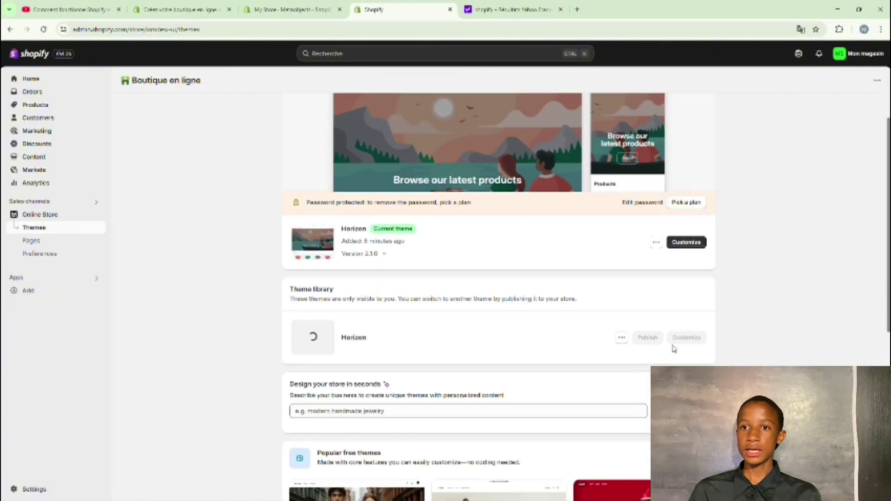